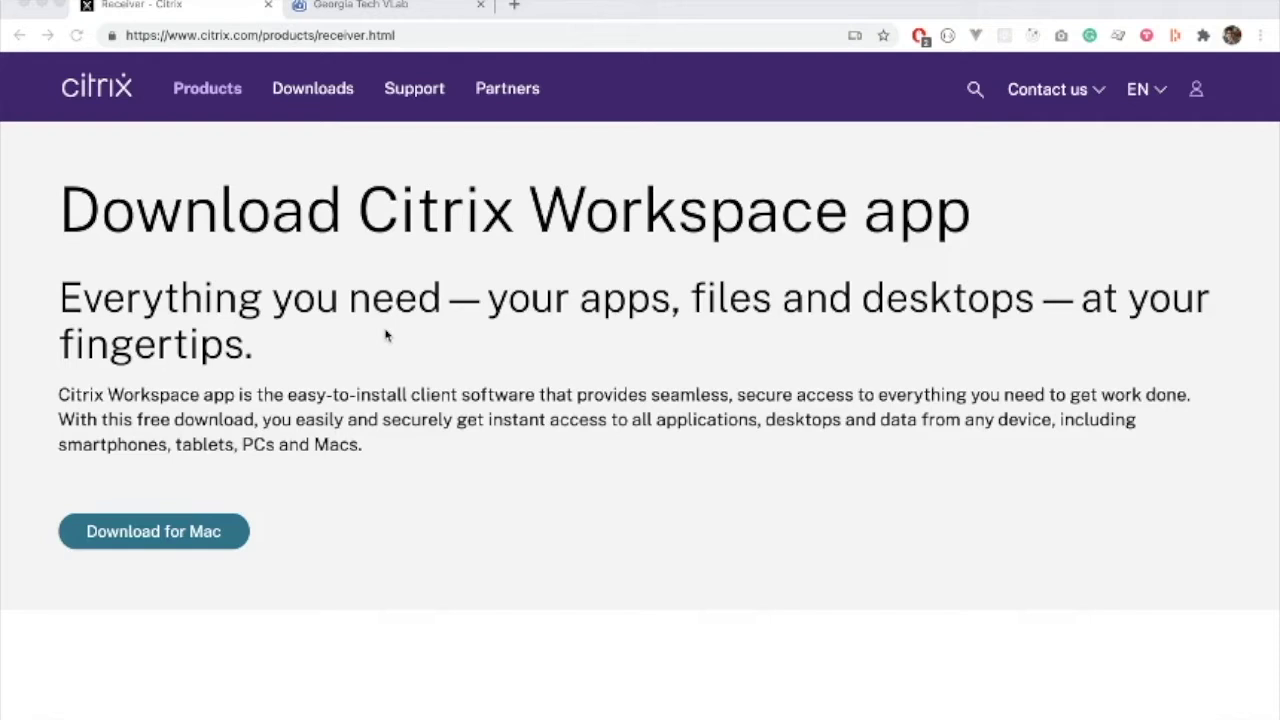
Go to the 'Download for Mac' page for Citrix Workspace app 2009
{"action": "left_click", "coordinate": [172, 541]}
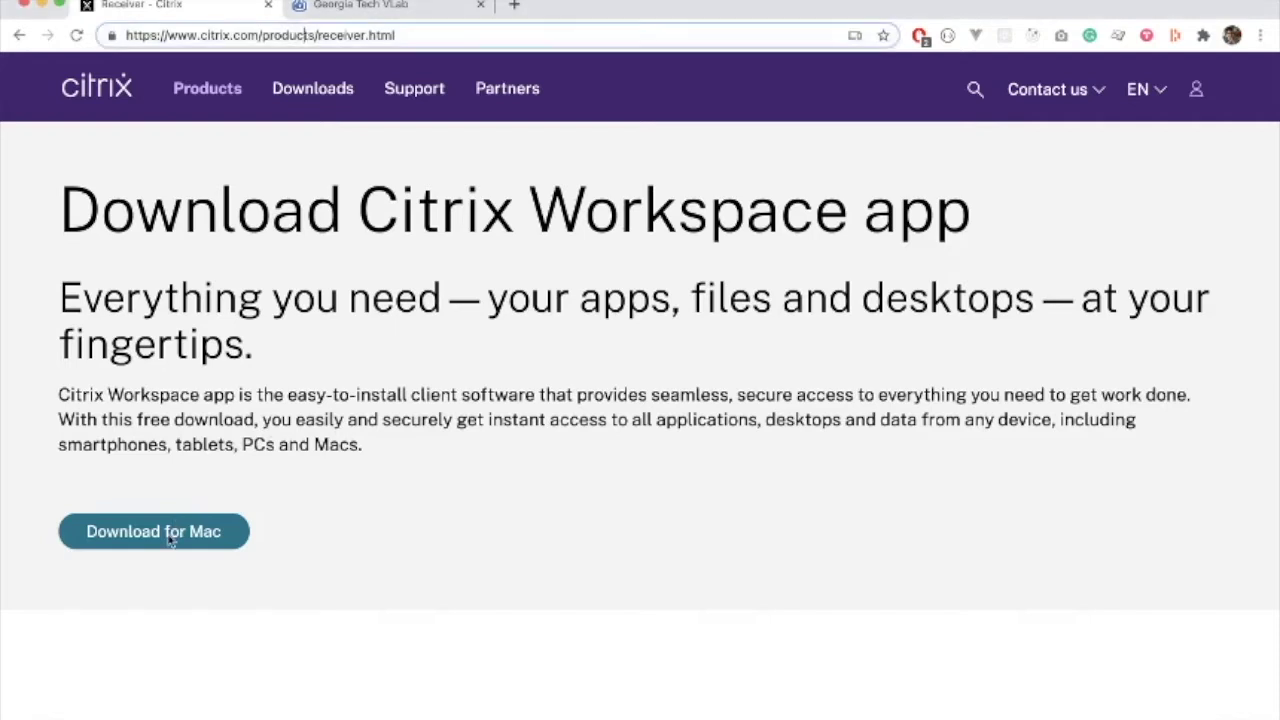
{"action": "left_click", "coordinate": [128, 545]}
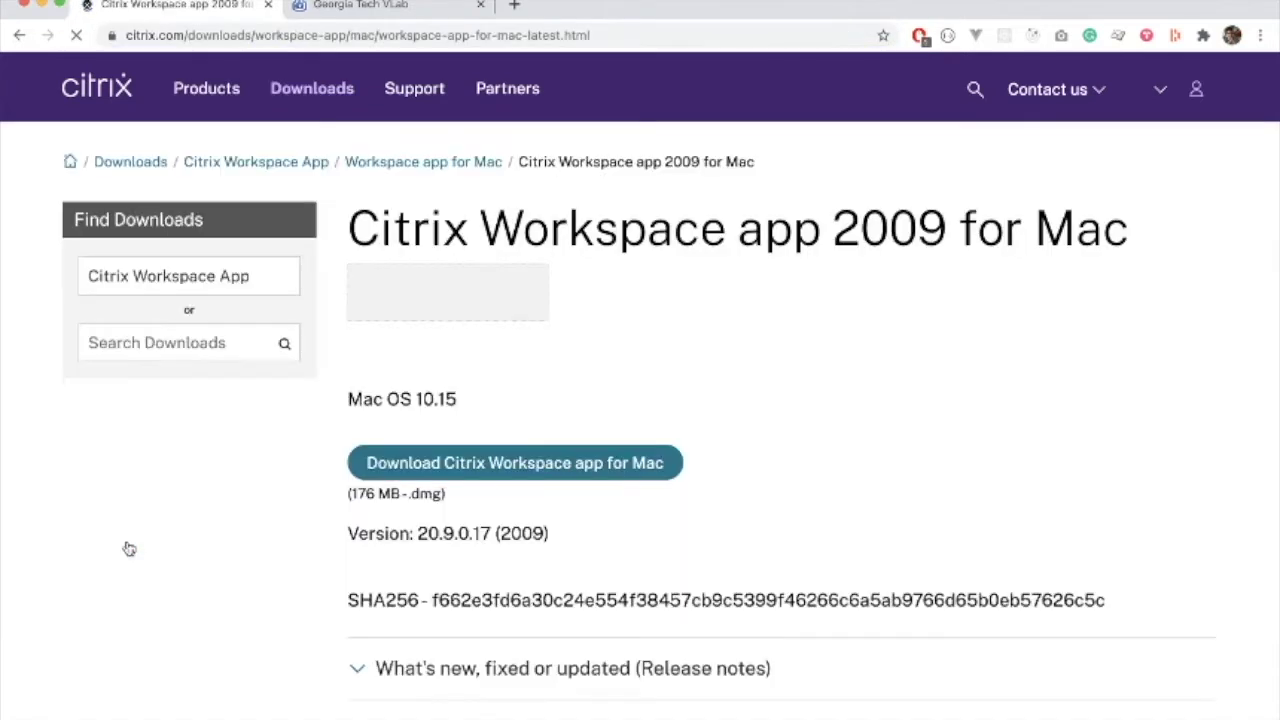
Download the 176 MB CitrixWorkspaceApp.dmg installer for Mac
{"action": "left_click", "coordinate": [464, 470]}
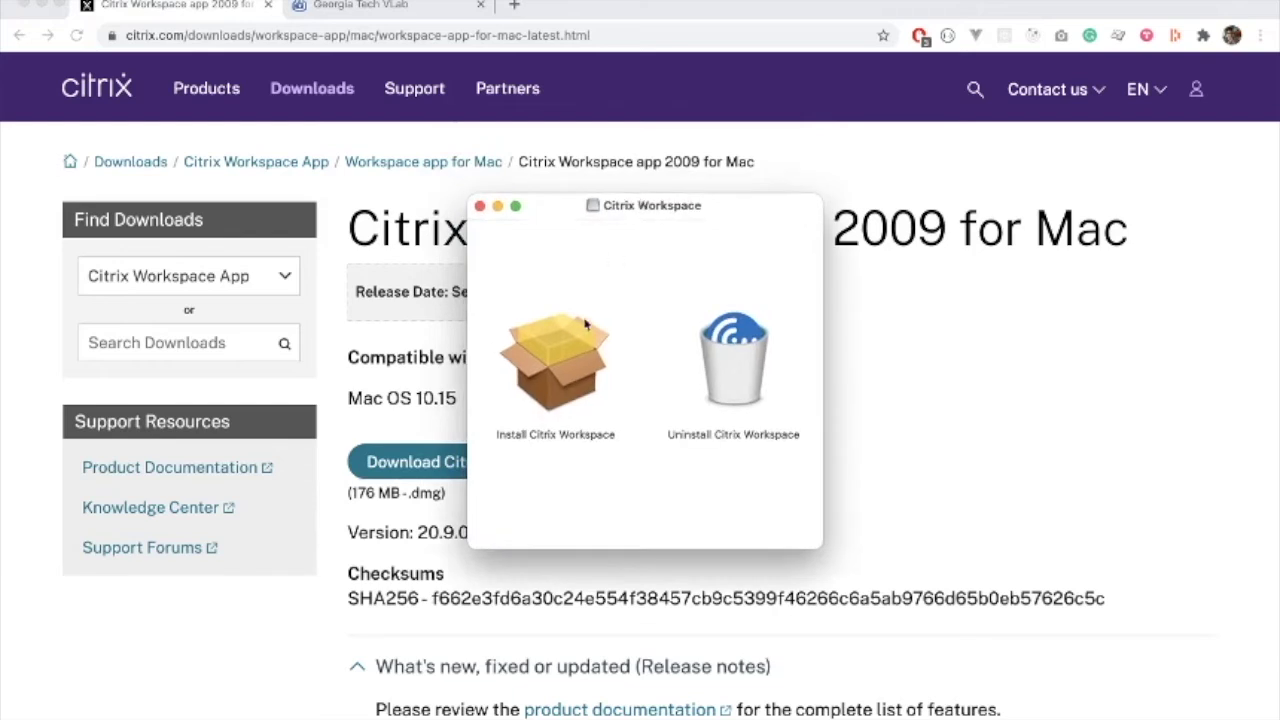
Launch the Install Citrix Workspace package, allow access, and accept the license agreement
{"action": "double_click", "coordinate": [556, 362]}
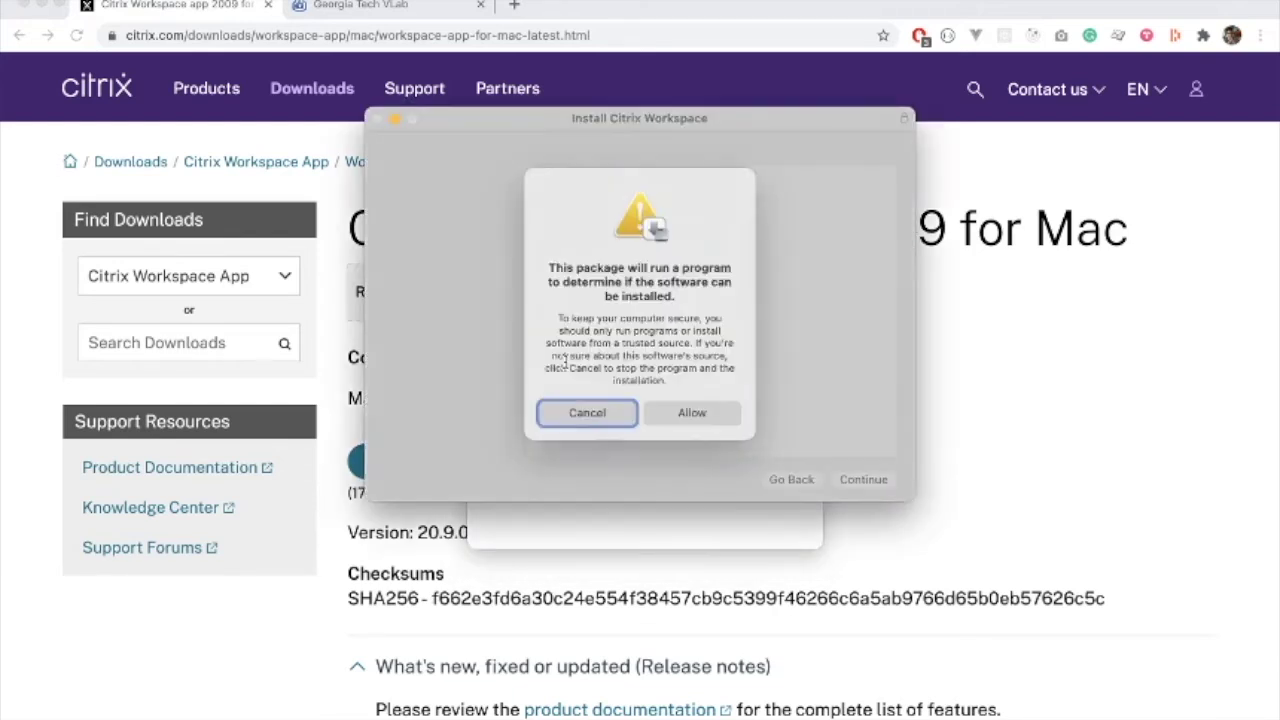
{"action": "left_click", "coordinate": [700, 416]}
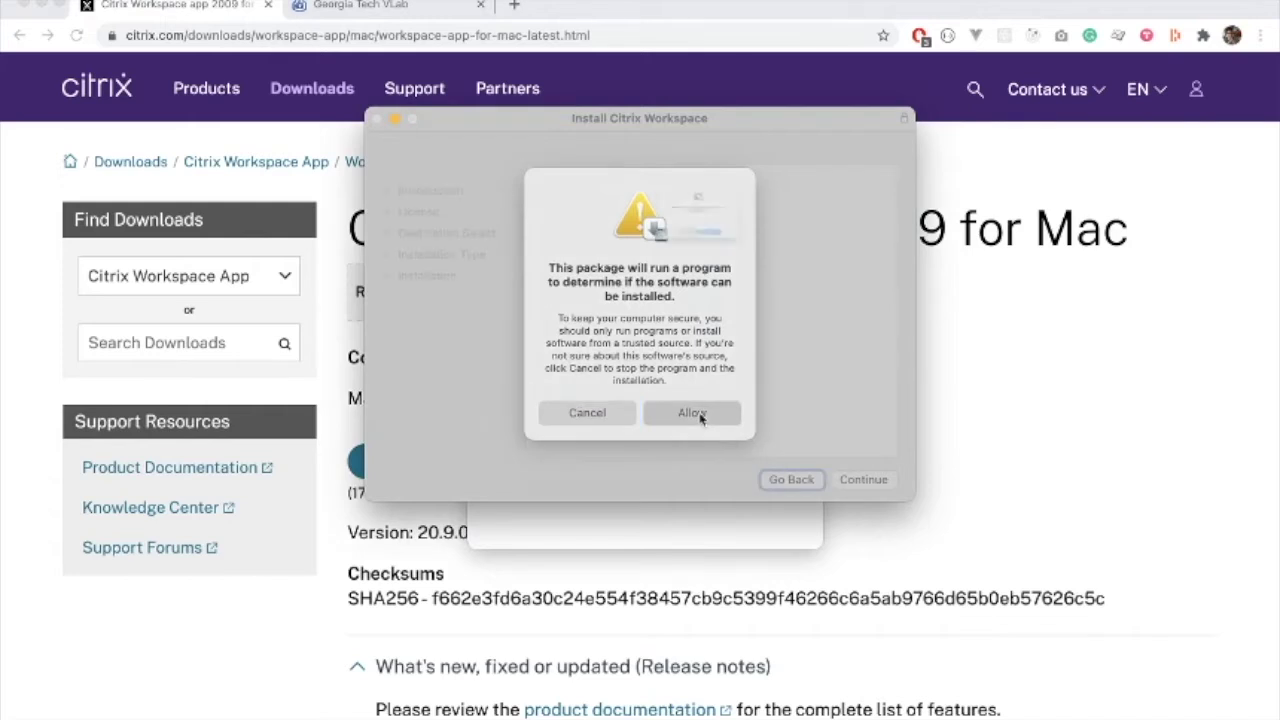
{"action": "left_click", "coordinate": [746, 299]}
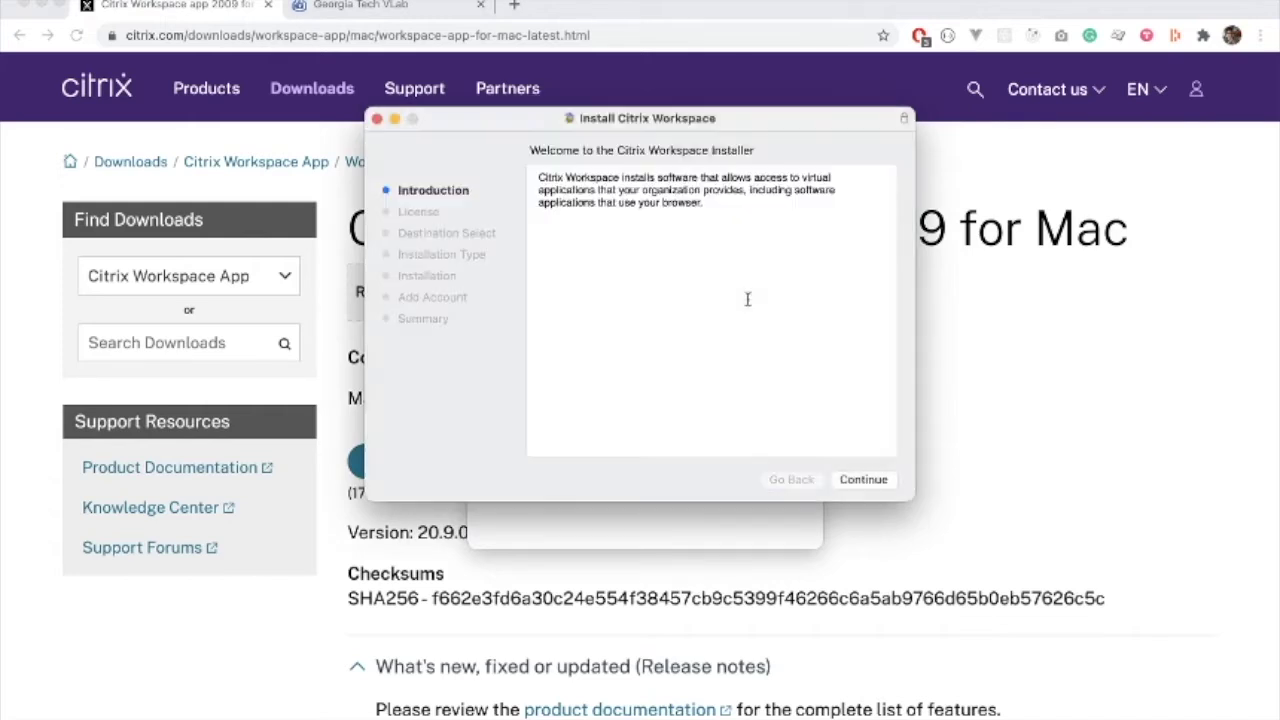
{"action": "left_click", "coordinate": [858, 480]}
{"action": "left_click", "coordinate": [866, 481]}
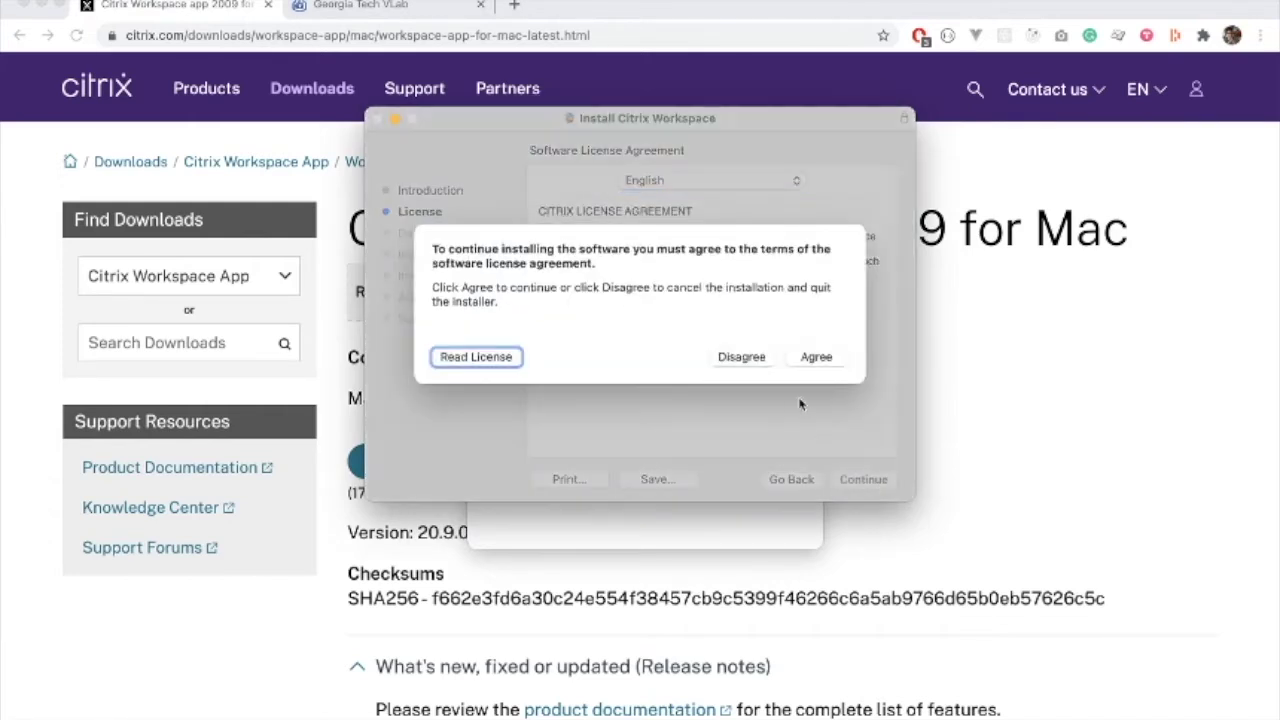
{"action": "left_click", "coordinate": [818, 360]}
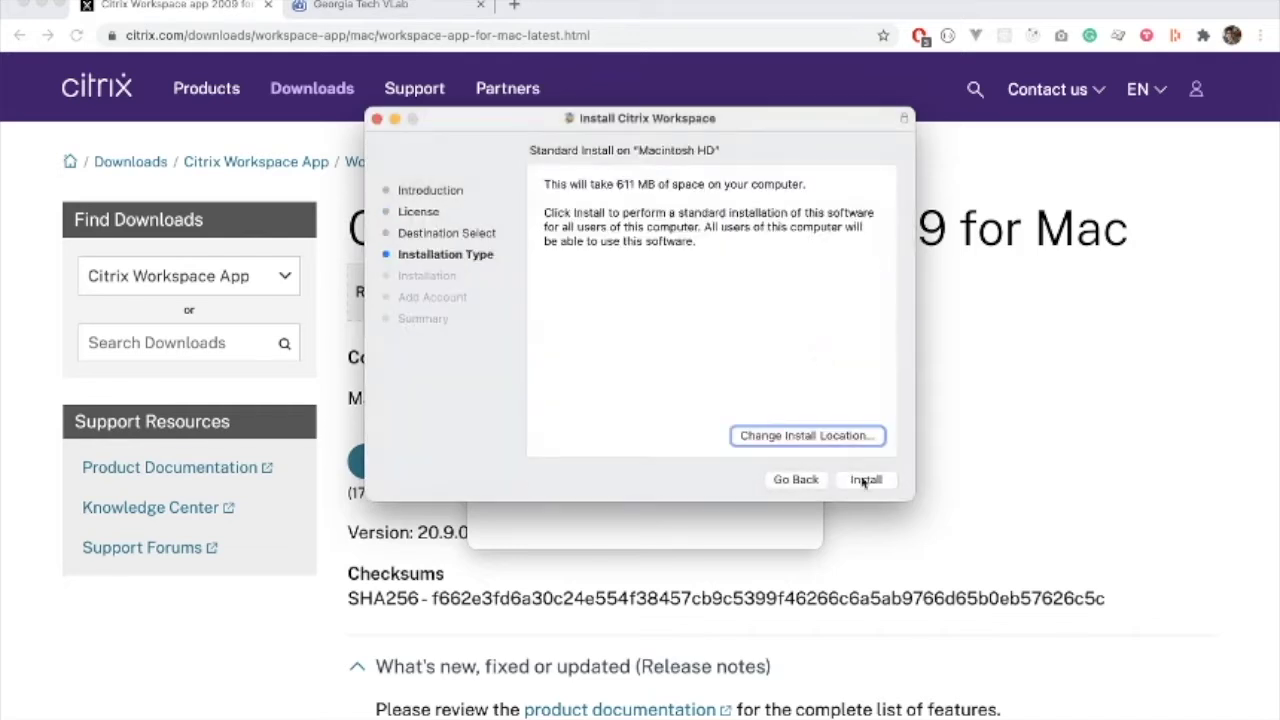
Run the standard install with the account password, skip adding an account, and close the installer and disk window
{"action": "left_click", "coordinate": [868, 481]}
{"action": "type", "text": "•••••••••••••••"}
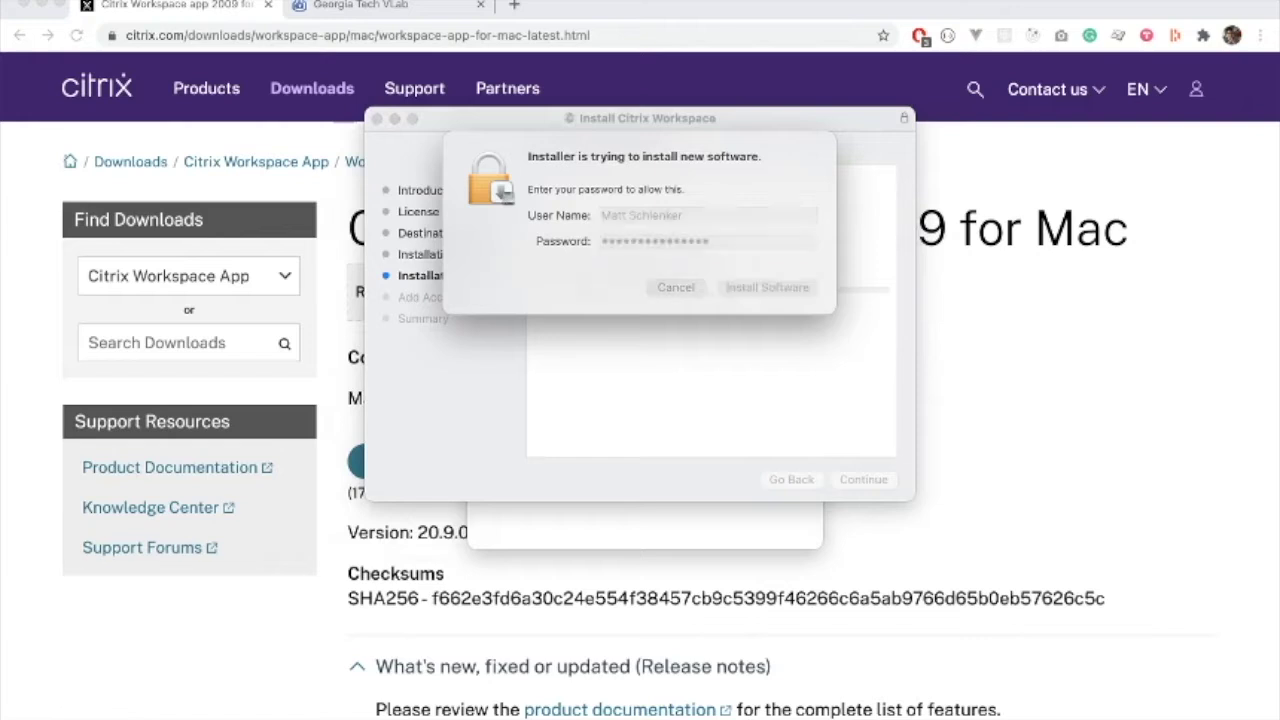
{"action": "key", "text": "Return"}
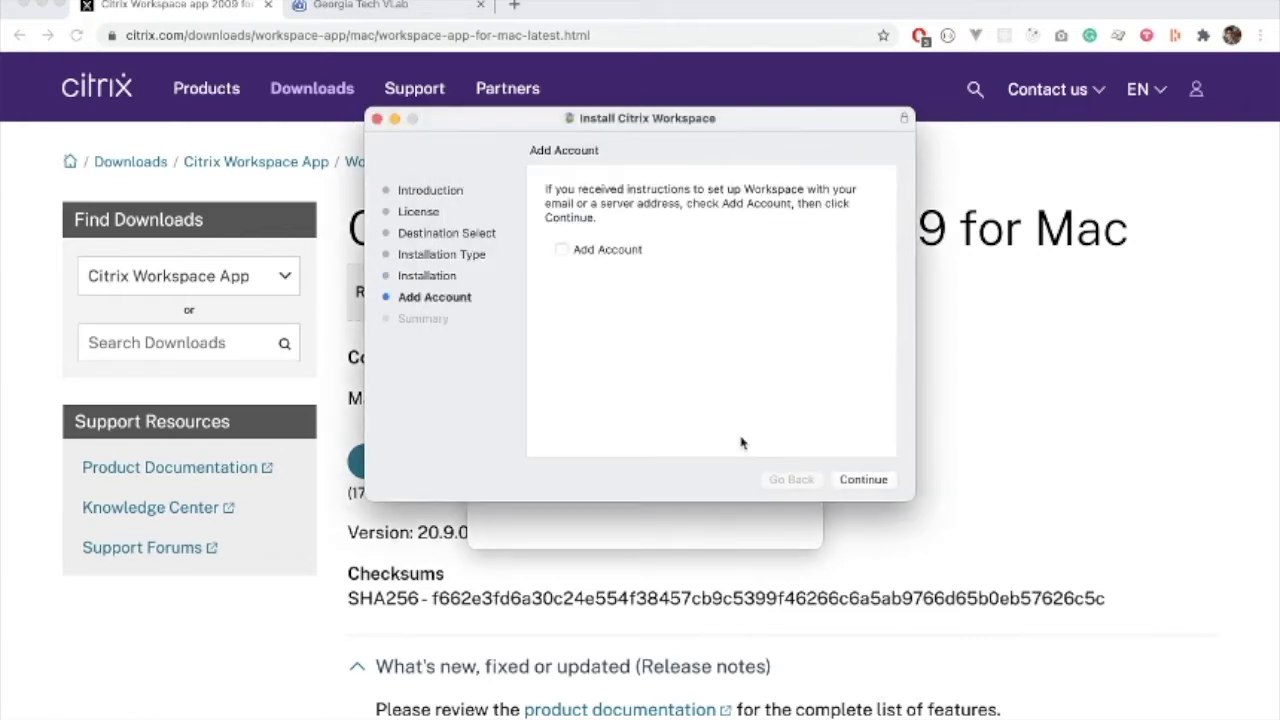
{"action": "left_click", "coordinate": [846, 481]}
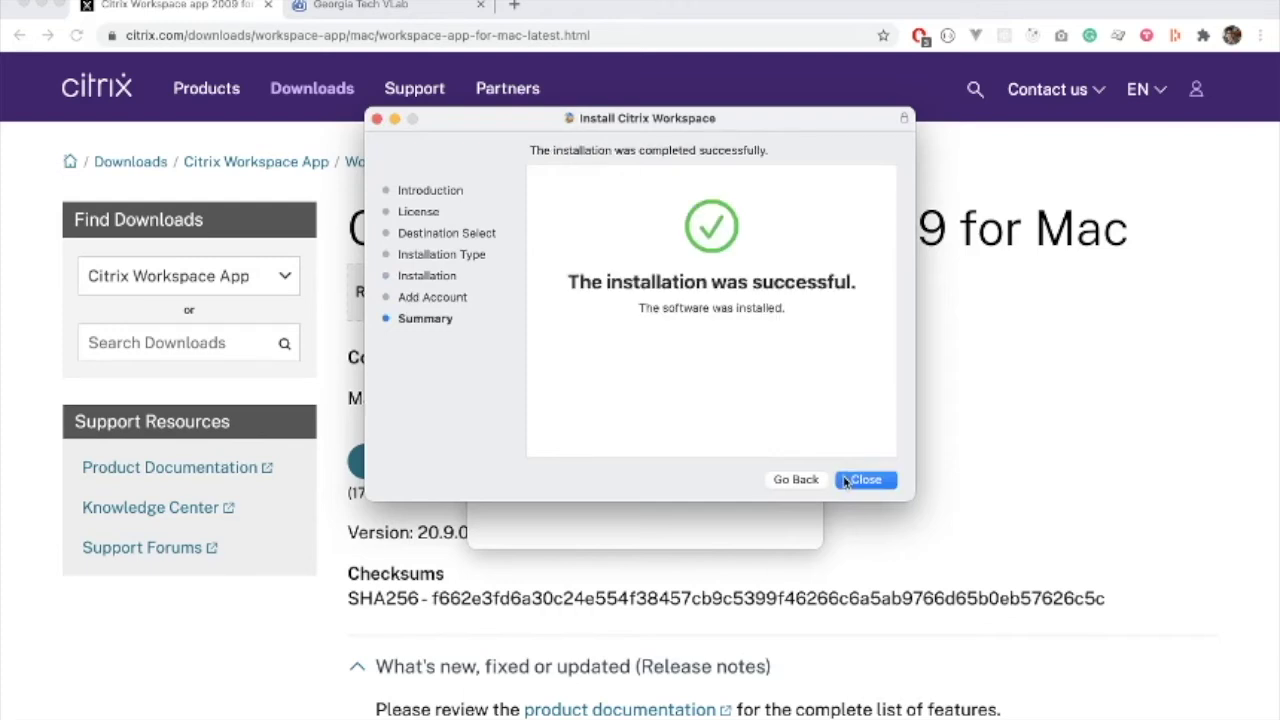
{"action": "left_click", "coordinate": [846, 481]}
{"action": "left_click", "coordinate": [486, 207]}
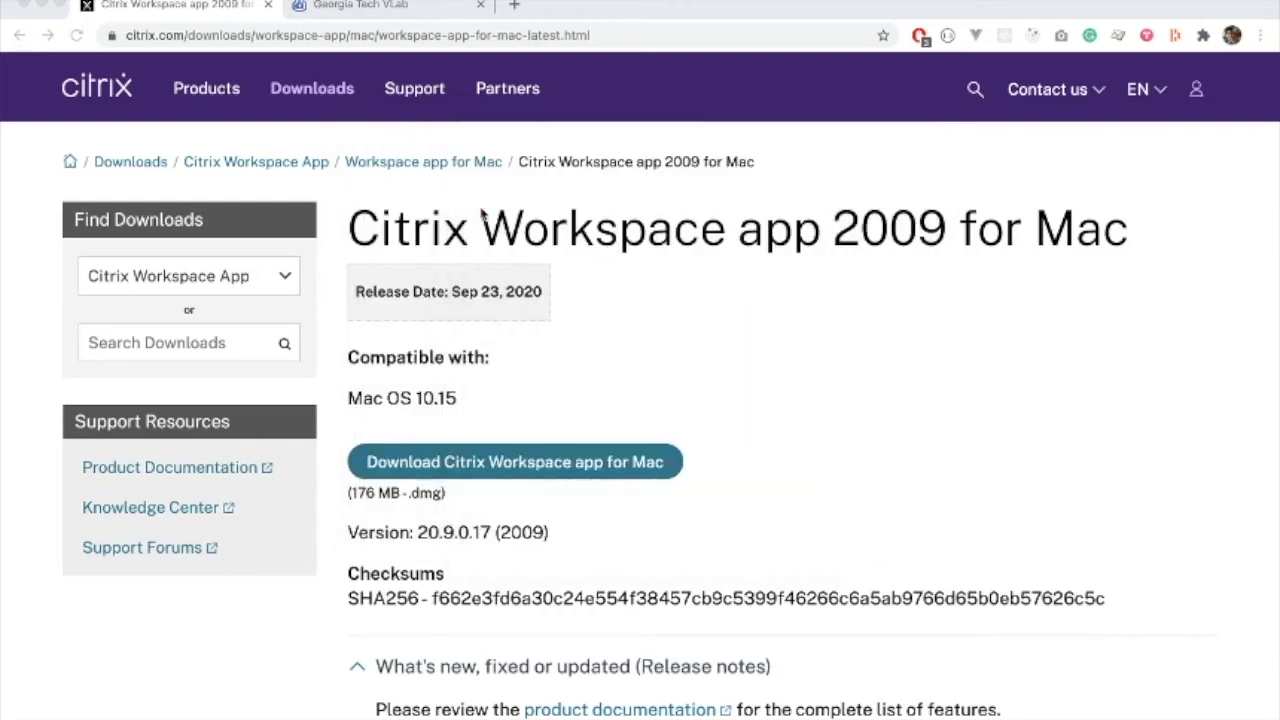
Log on to Georgia Tech VLab with the user's name and password
{"action": "left_click", "coordinate": [364, 8]}
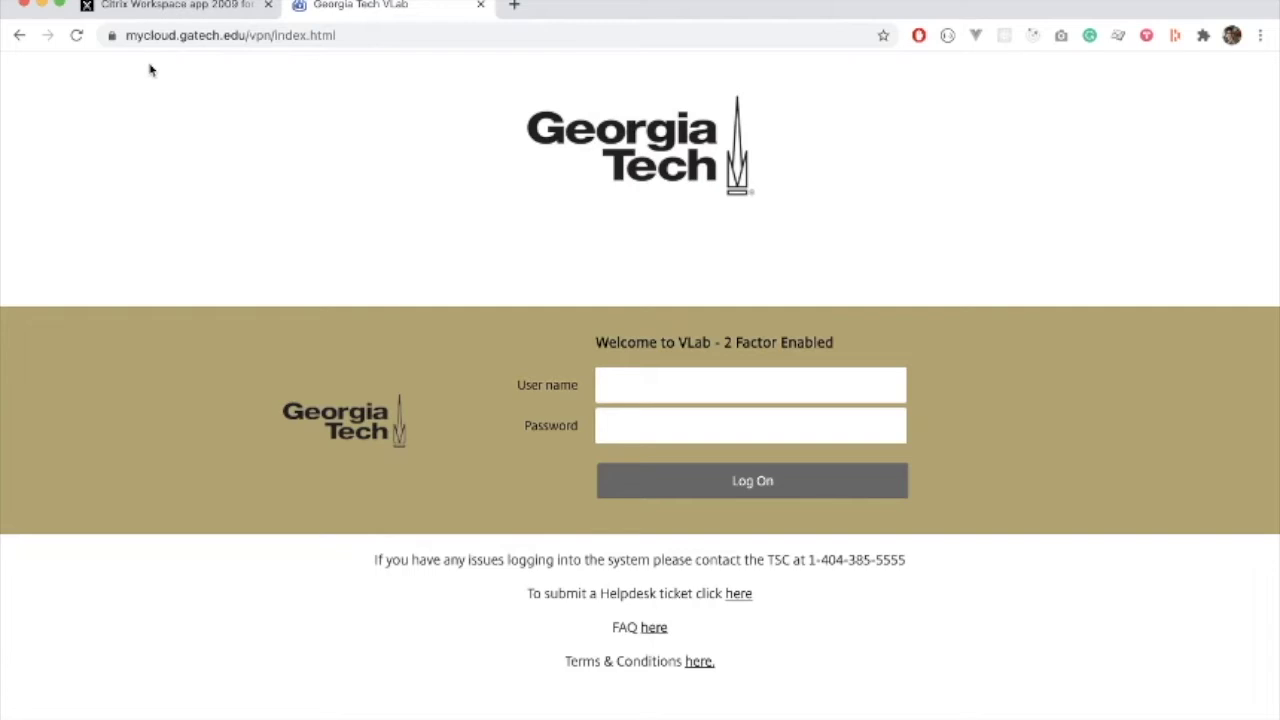
{"action": "left_click", "coordinate": [643, 384]}
{"action": "type", "text": "•••••••••••"}
{"action": "key", "text": "Return"}
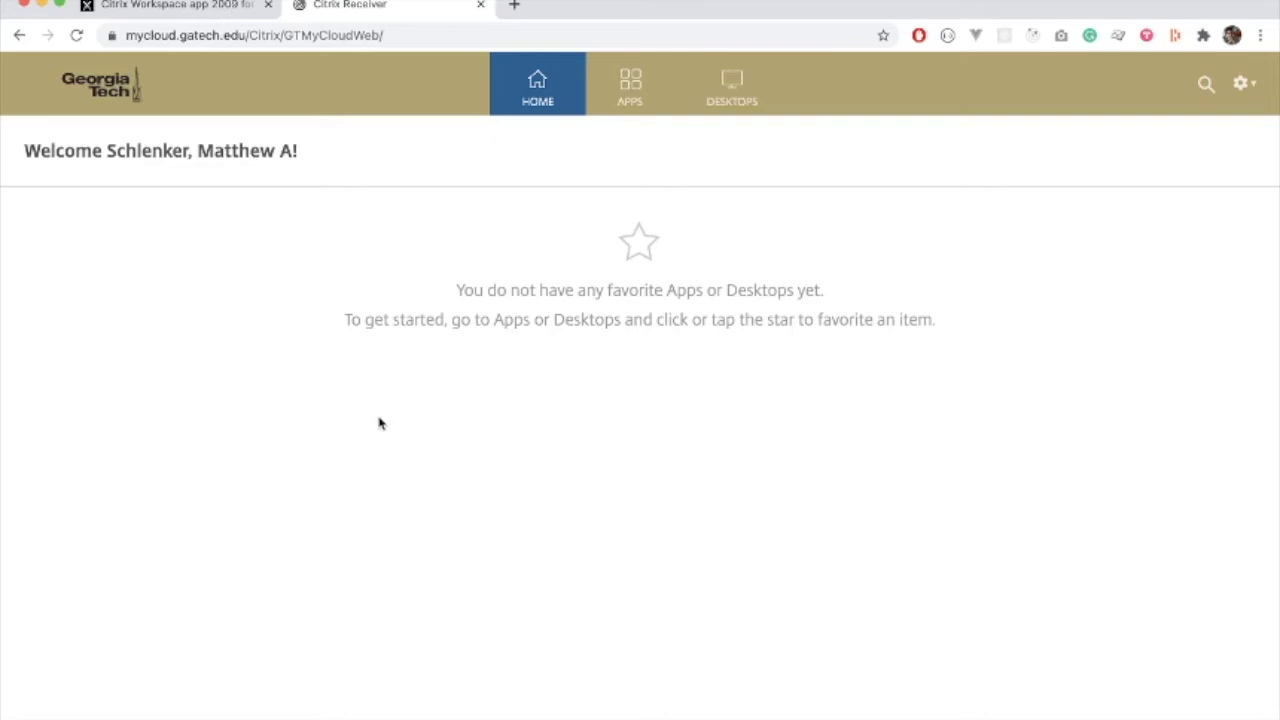
Open the ISYE-2020 desktop from the VLab Desktops list
{"action": "left_click", "coordinate": [737, 100]}
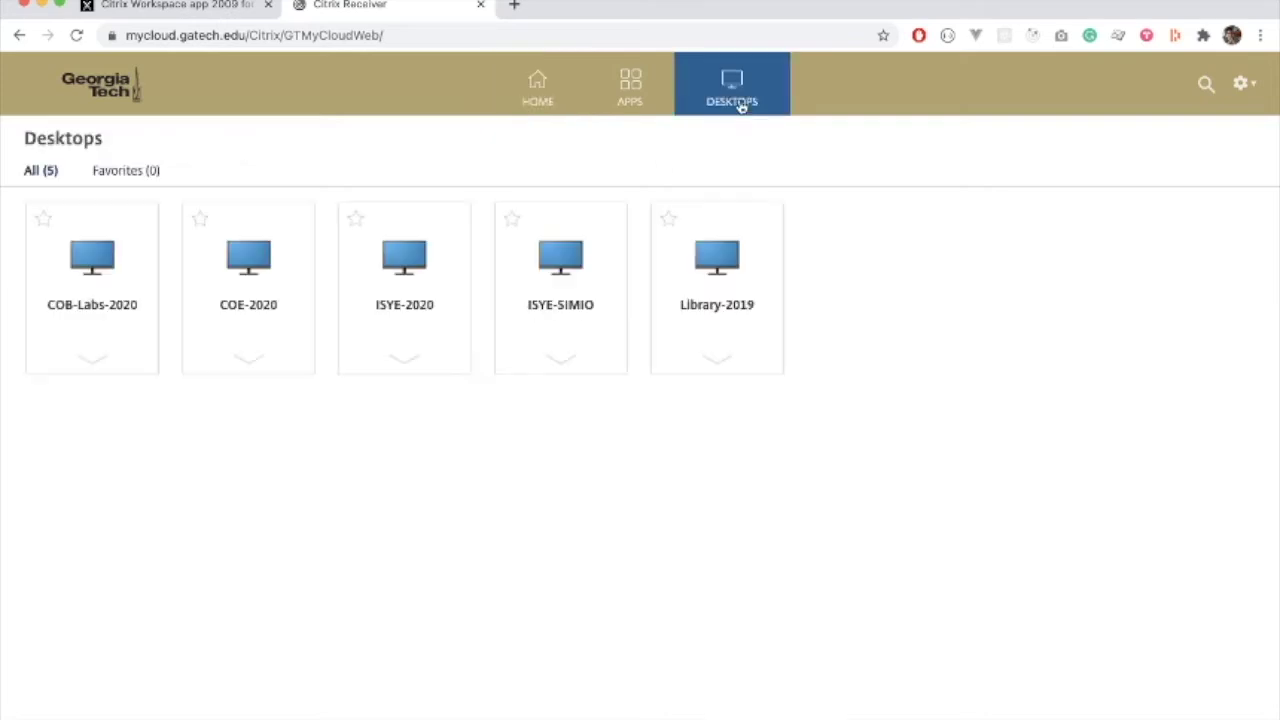
{"action": "left_click", "coordinate": [406, 361]}
{"action": "left_click", "coordinate": [85, 477]}
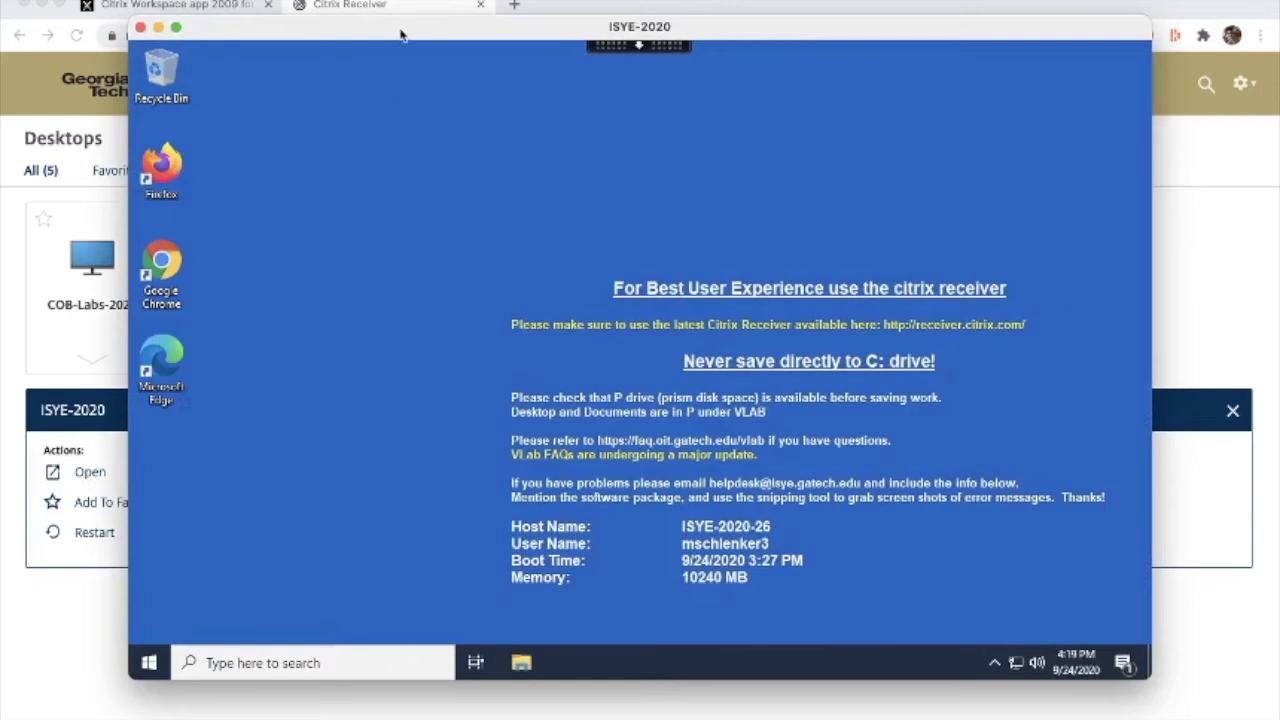
Search 'arena' on the remote desktop, launch Arena, and maximize the ISYE-2020 window
{"action": "left_click", "coordinate": [310, 655]}
{"action": "type", "text": "arena"}
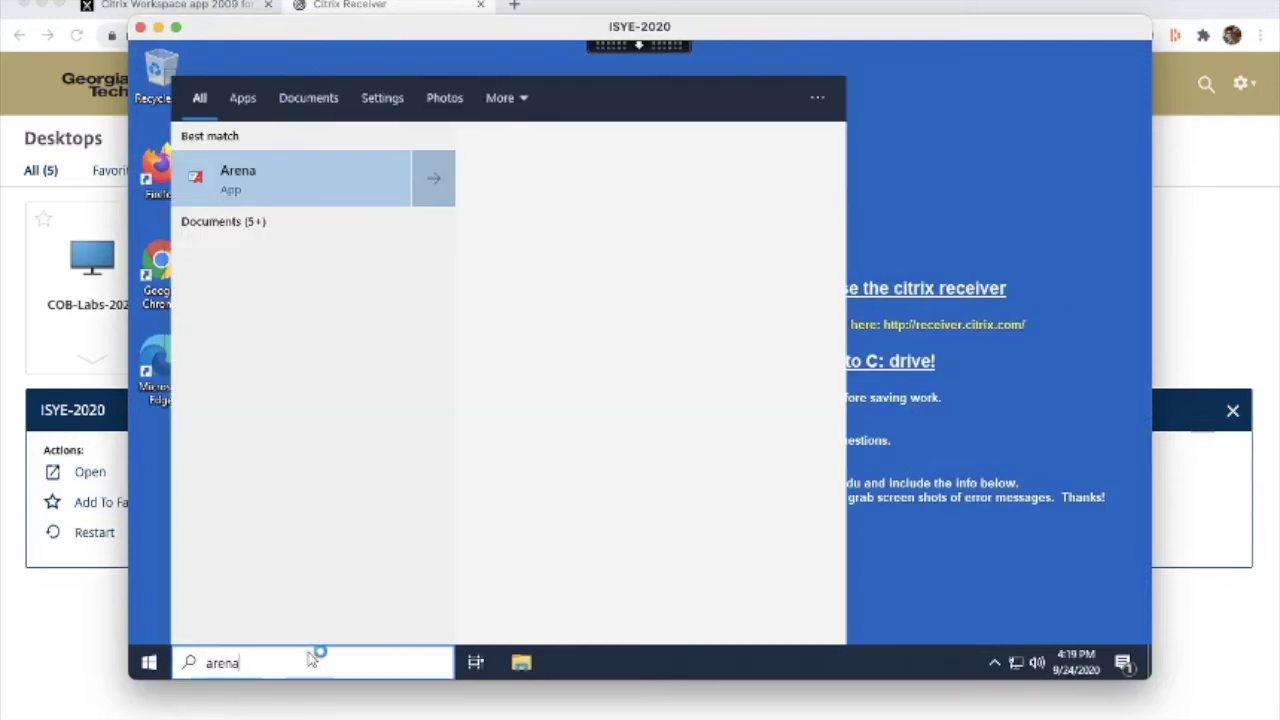
{"action": "left_click", "coordinate": [316, 184]}
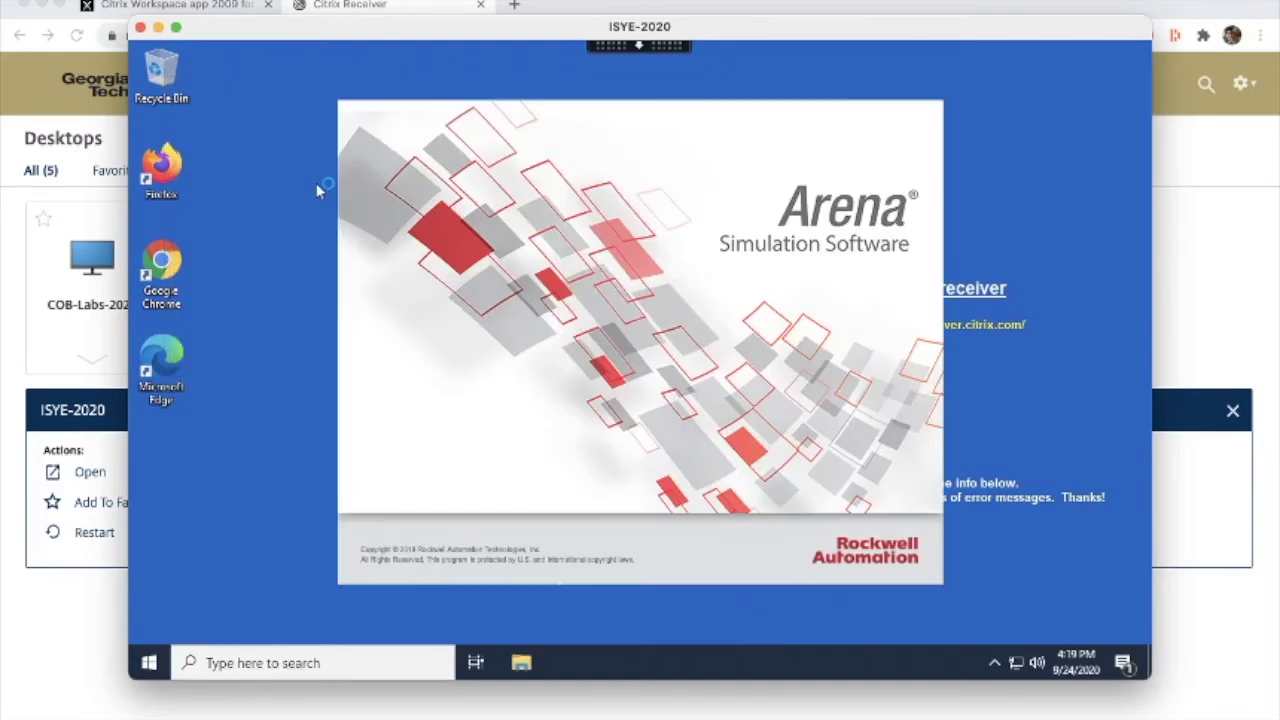
{"action": "double_click", "coordinate": [530, 38]}
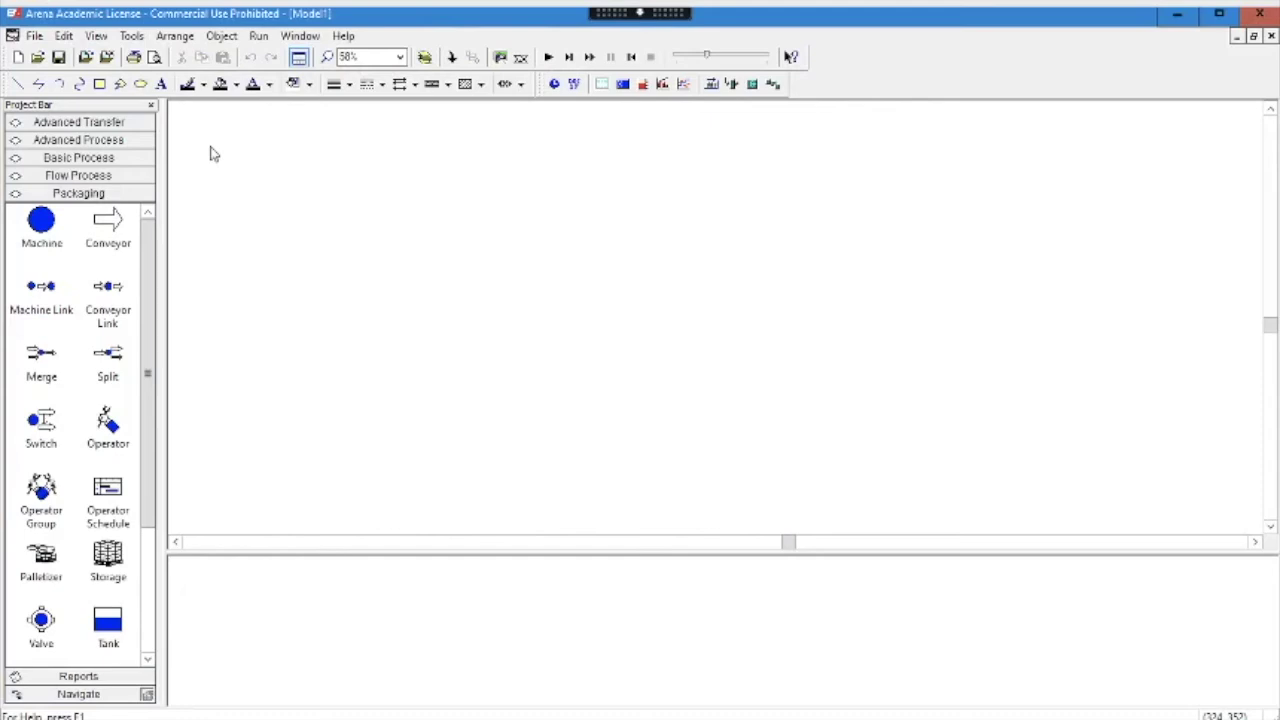
Place Create 1, Process 1 and Dispose 1 from Basic Process, then run and end the simulation
{"action": "left_click", "coordinate": [85, 160]}
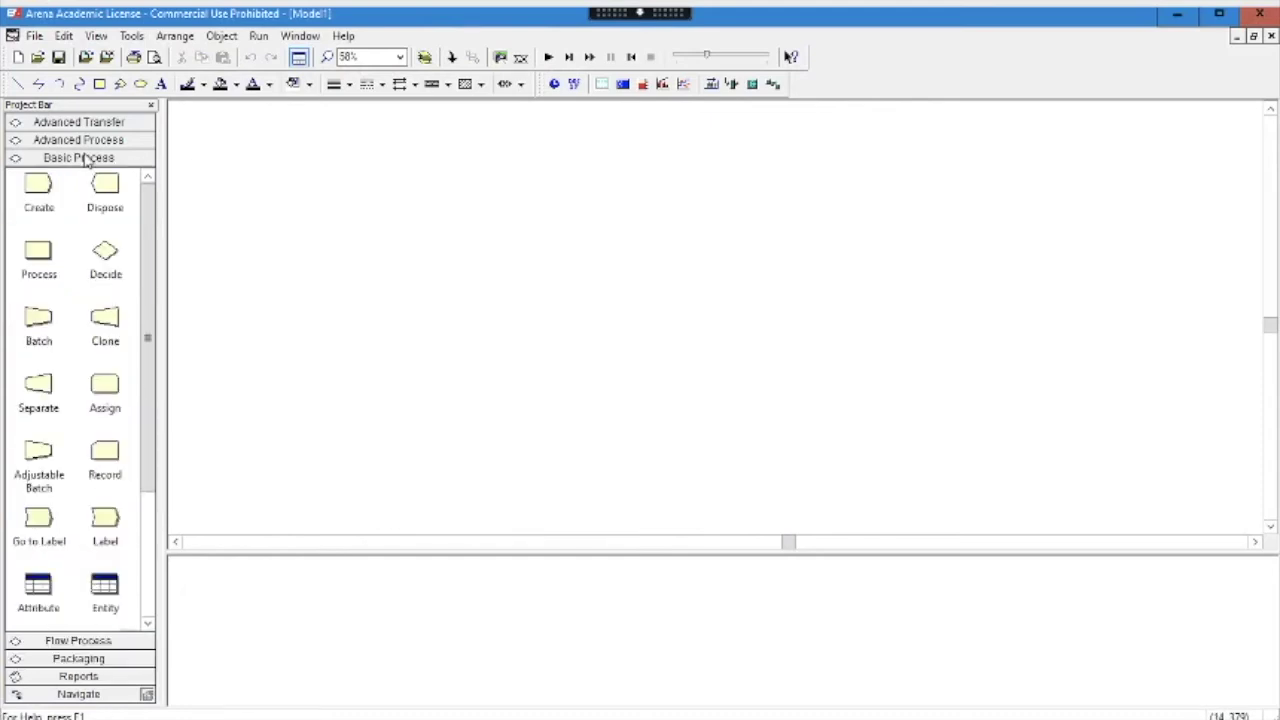
{"action": "left_click", "coordinate": [40, 188]}
{"action": "left_click", "coordinate": [367, 285]}
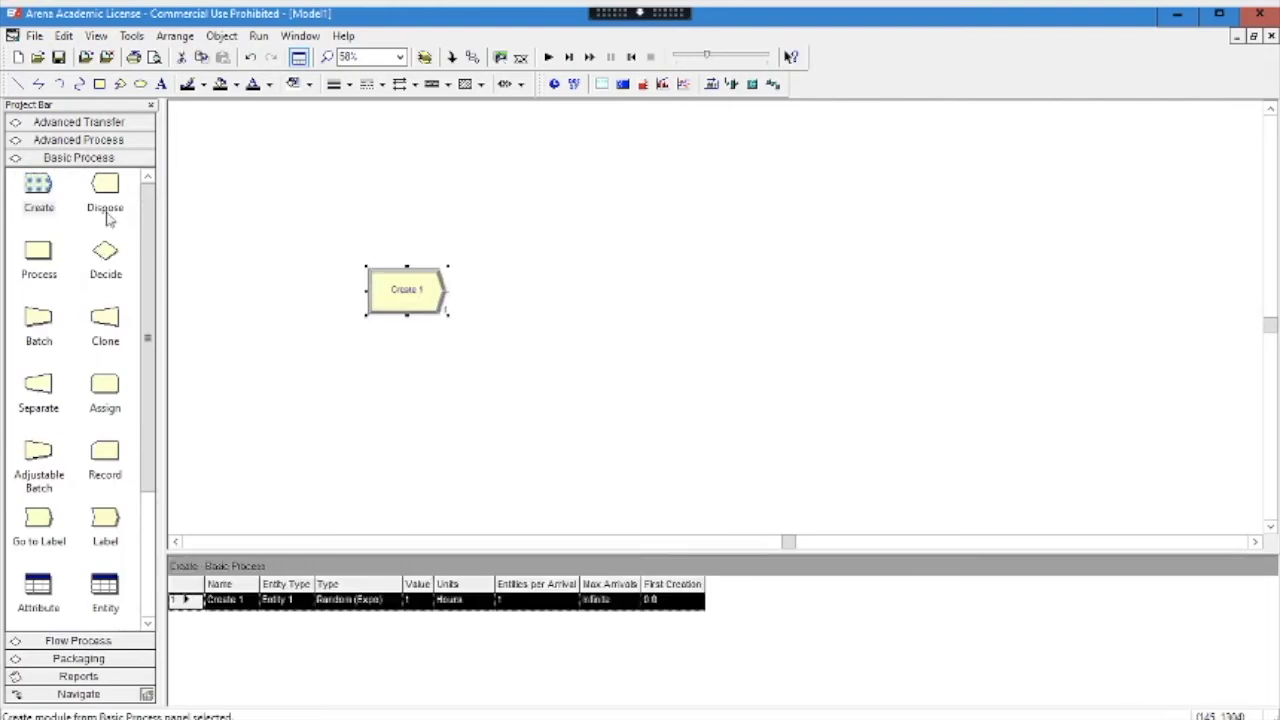
{"action": "left_click_drag", "start_coordinate": [40, 252], "coordinate": [534, 280]}
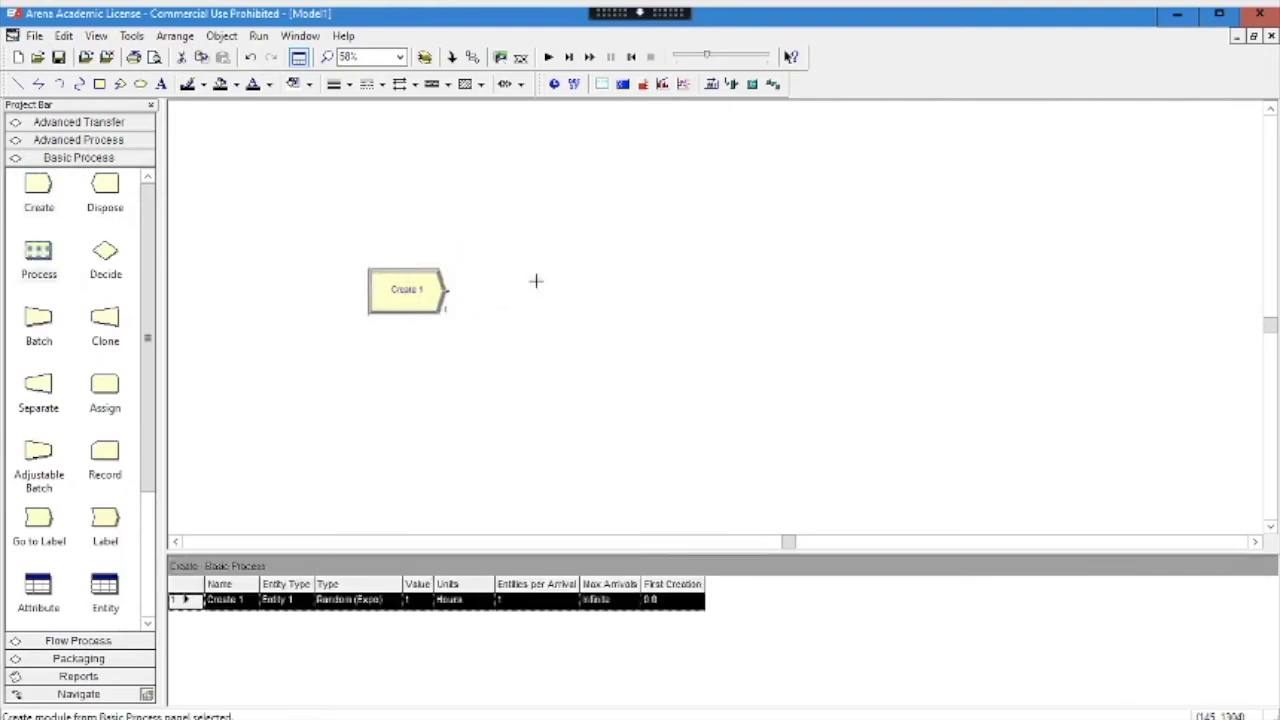
{"action": "left_click", "coordinate": [535, 280]}
{"action": "left_click_drag", "start_coordinate": [118, 190], "coordinate": [700, 288]}
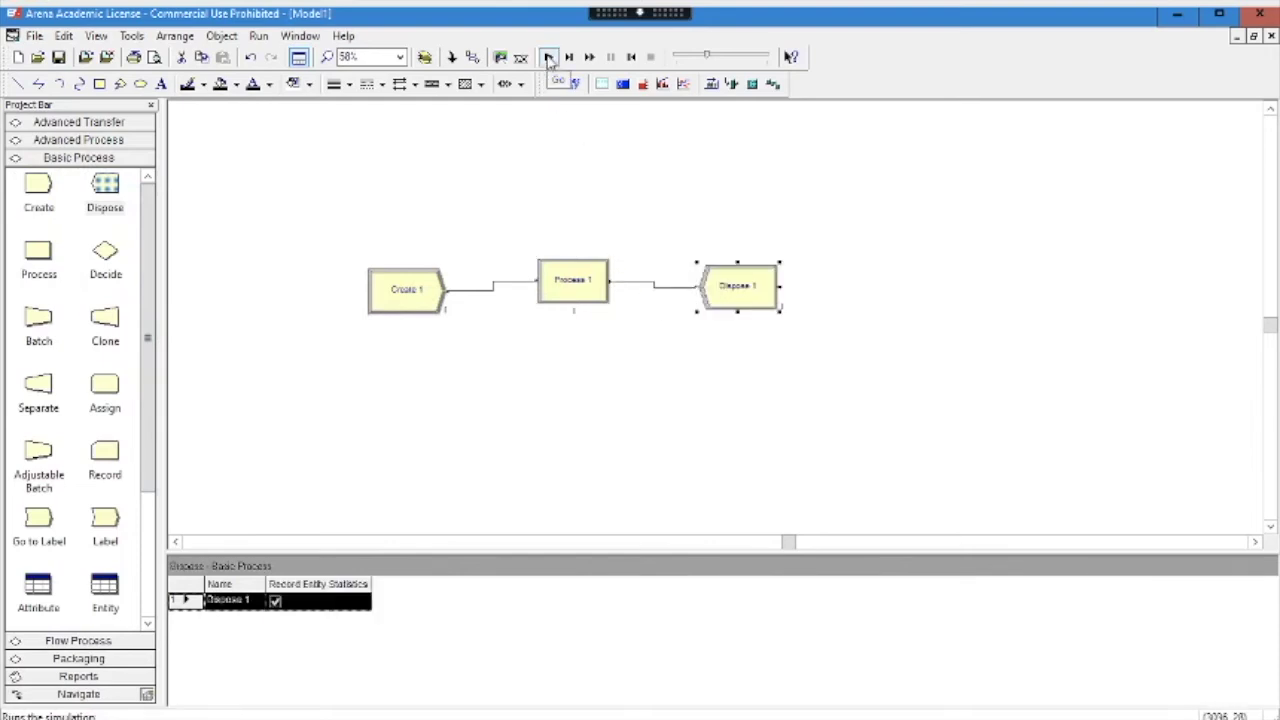
{"action": "left_click", "coordinate": [548, 58]}
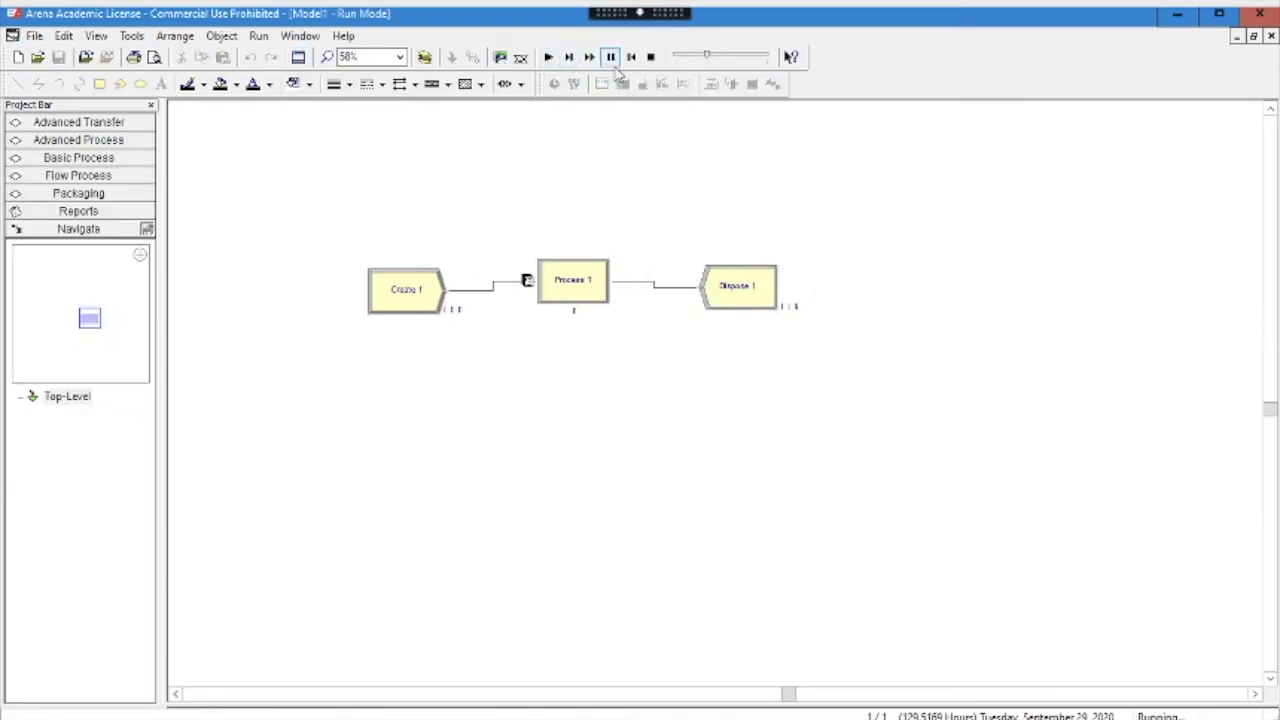
{"action": "left_click", "coordinate": [650, 58]}
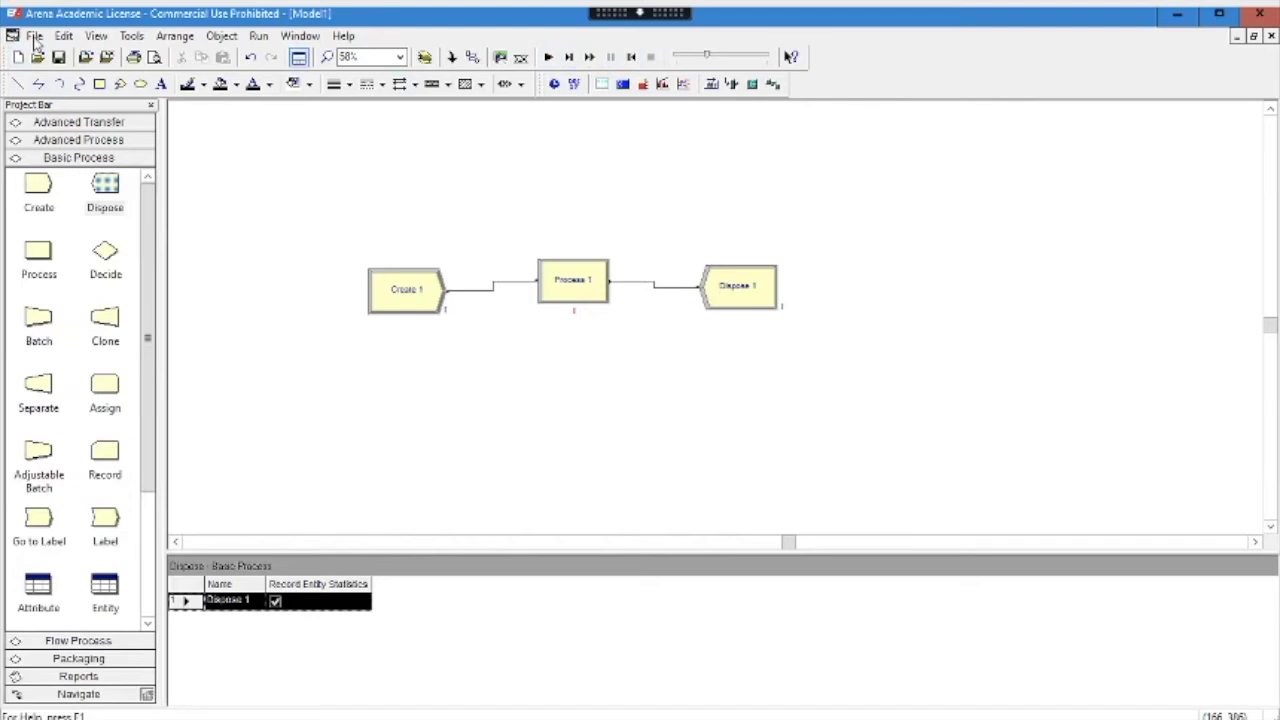
{"action": "left_click", "coordinate": [35, 37]}
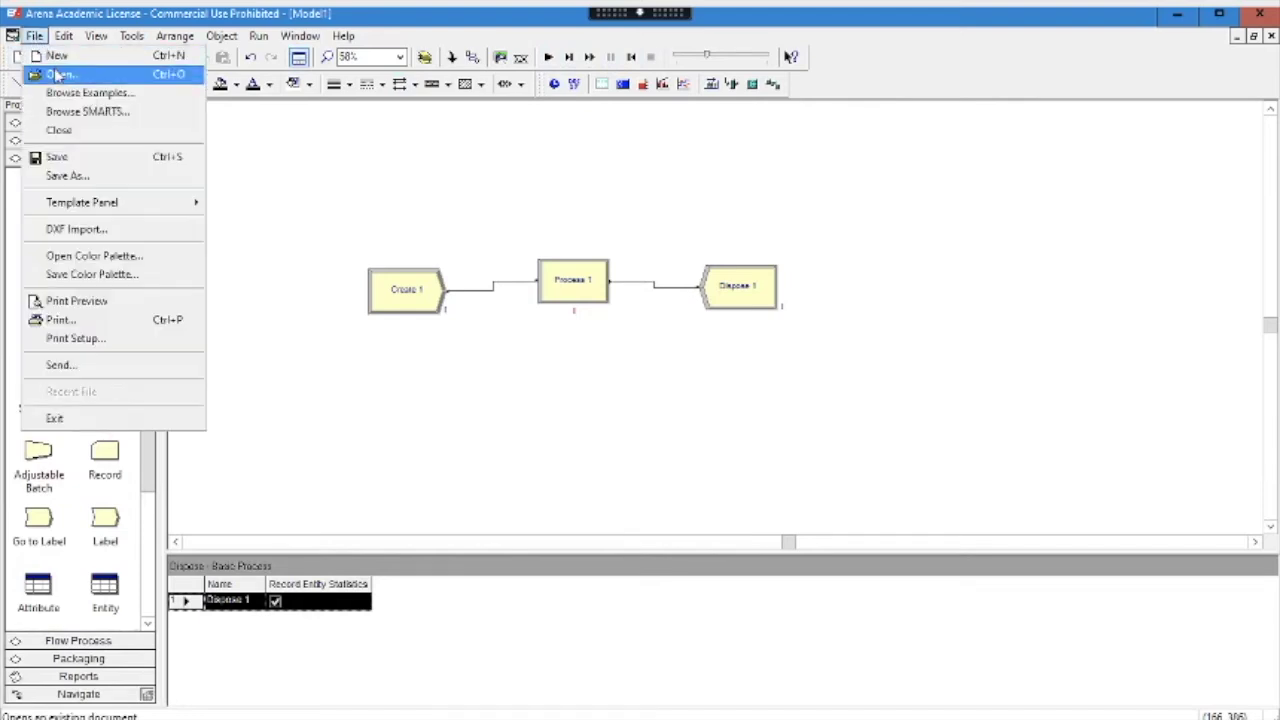
{"action": "left_click", "coordinate": [58, 75]}
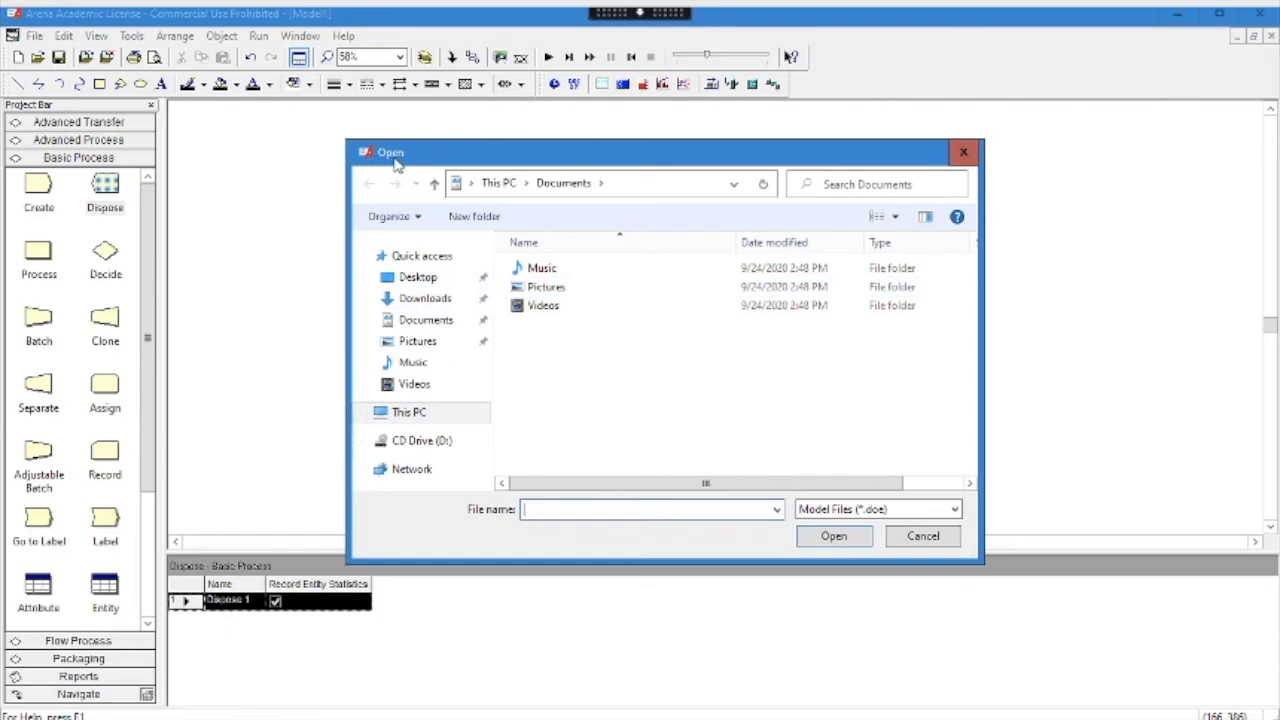
{"action": "left_click", "coordinate": [493, 186]}
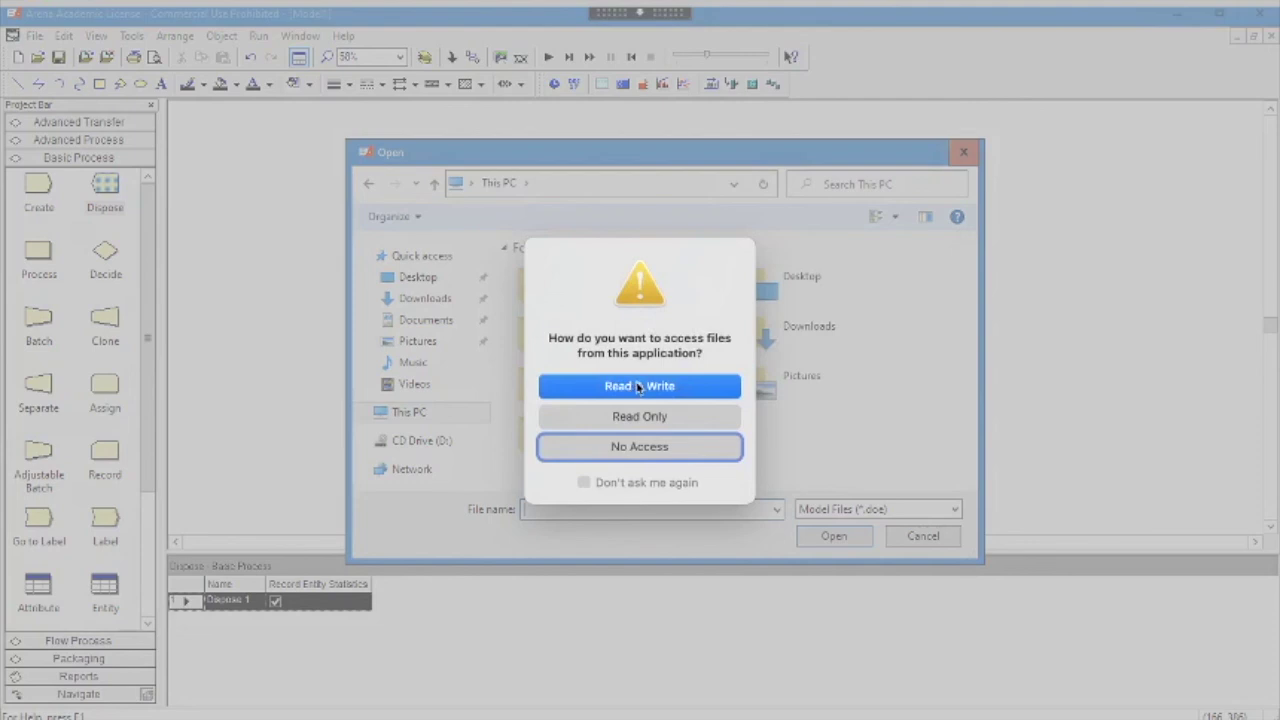
{"action": "left_click", "coordinate": [638, 386]}
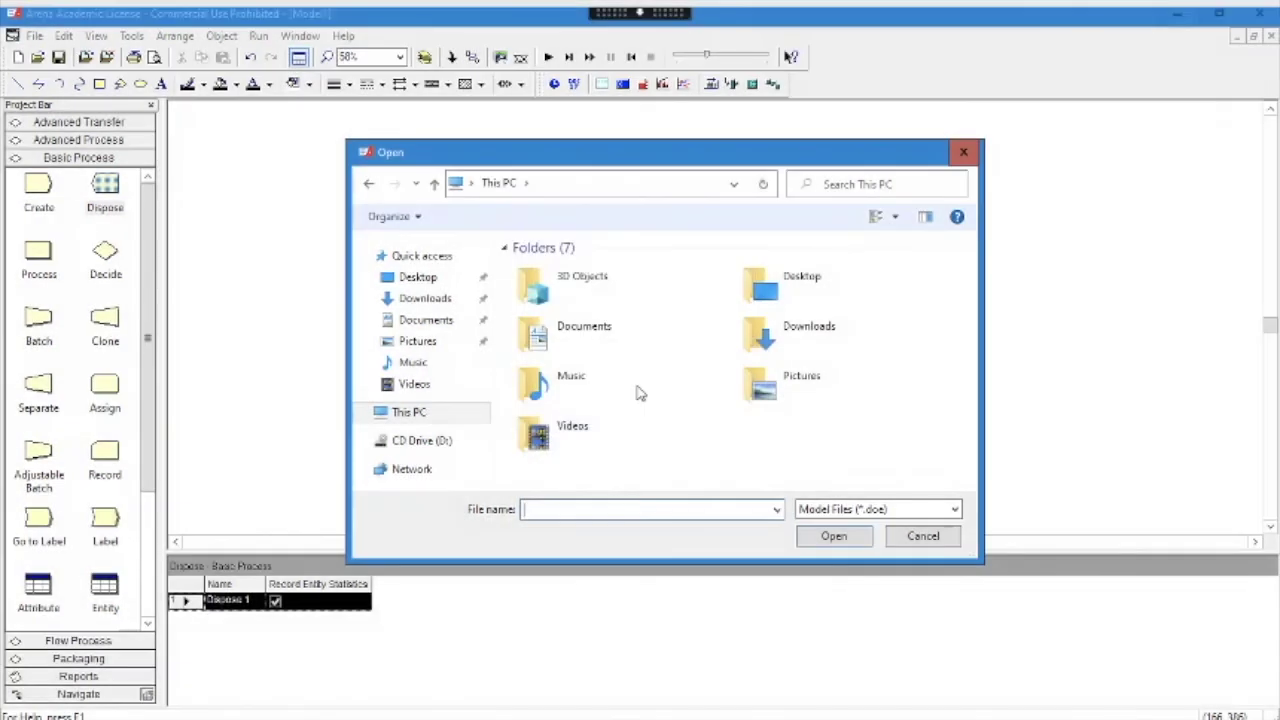
{"action": "scroll", "coordinate": [640, 354], "scroll_direction": "down", "scroll_amount": 3}
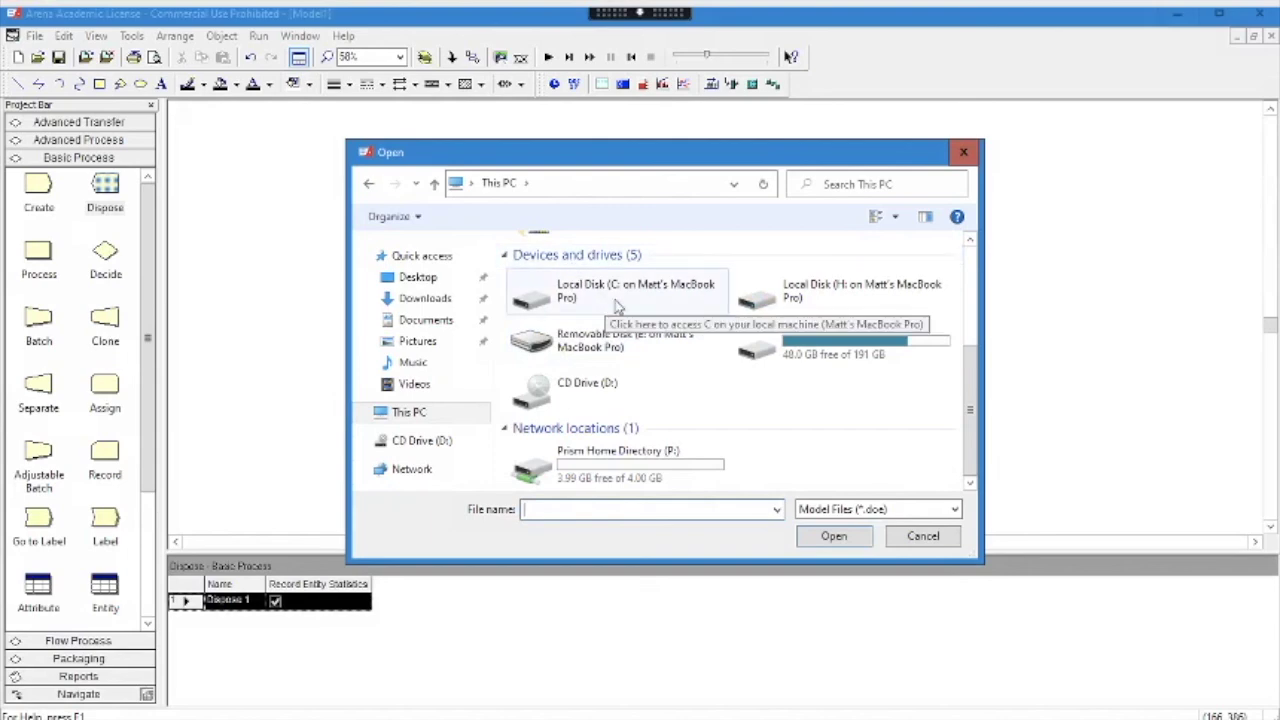
{"action": "double_click", "coordinate": [649, 298]}
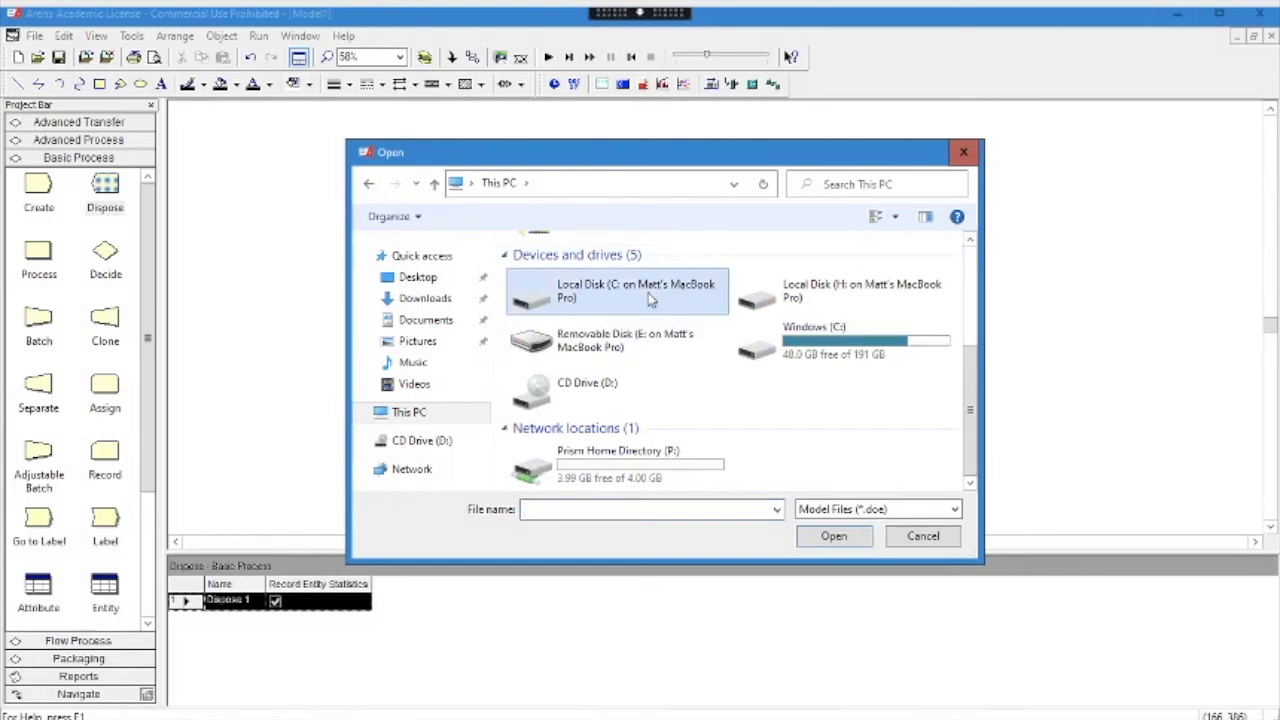
{"action": "double_click", "coordinate": [552, 326]}
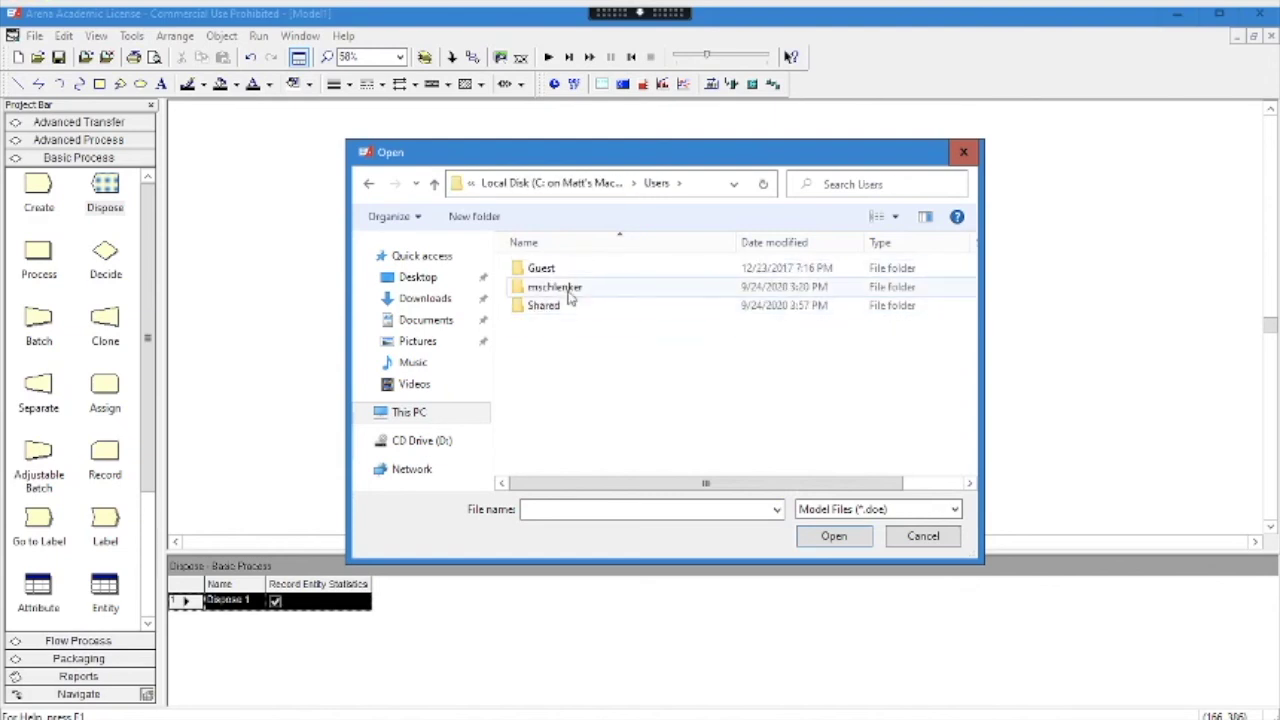
{"action": "double_click", "coordinate": [560, 288]}
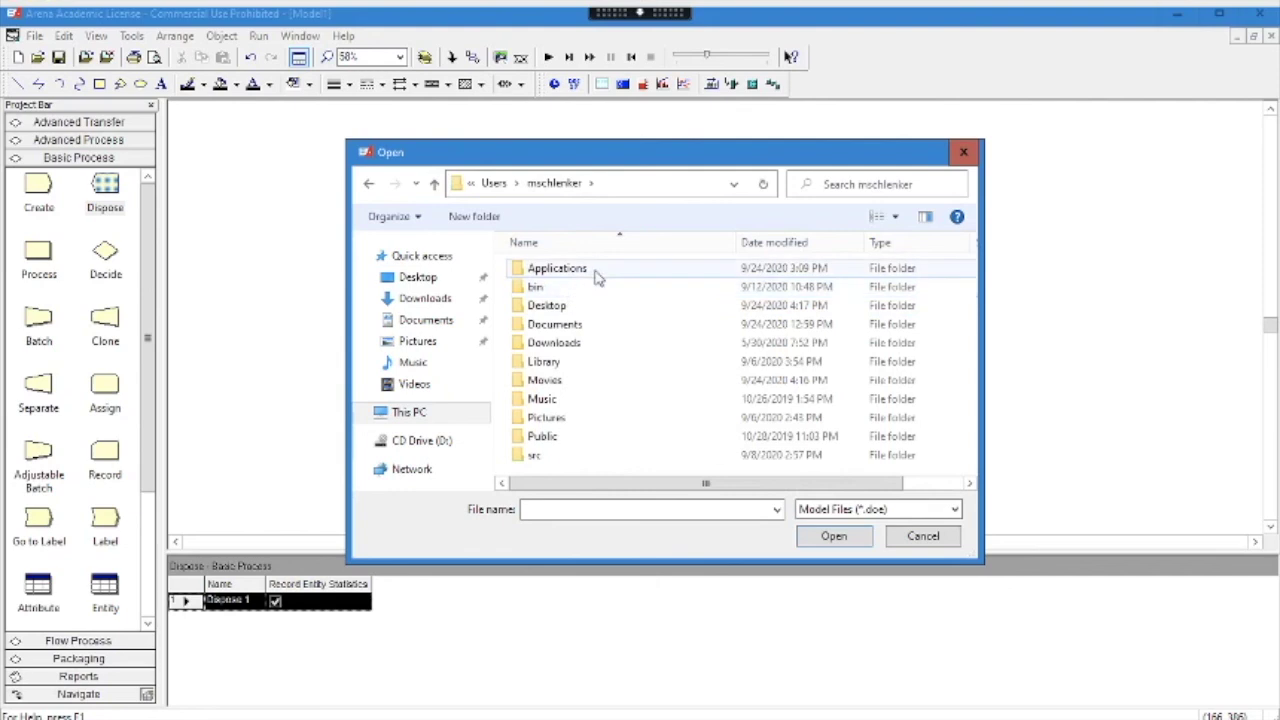
{"action": "scroll", "coordinate": [608, 303], "scroll_direction": "right", "scroll_amount": 2}
{"action": "scroll", "coordinate": [608, 306], "scroll_direction": "right", "scroll_amount": 1}
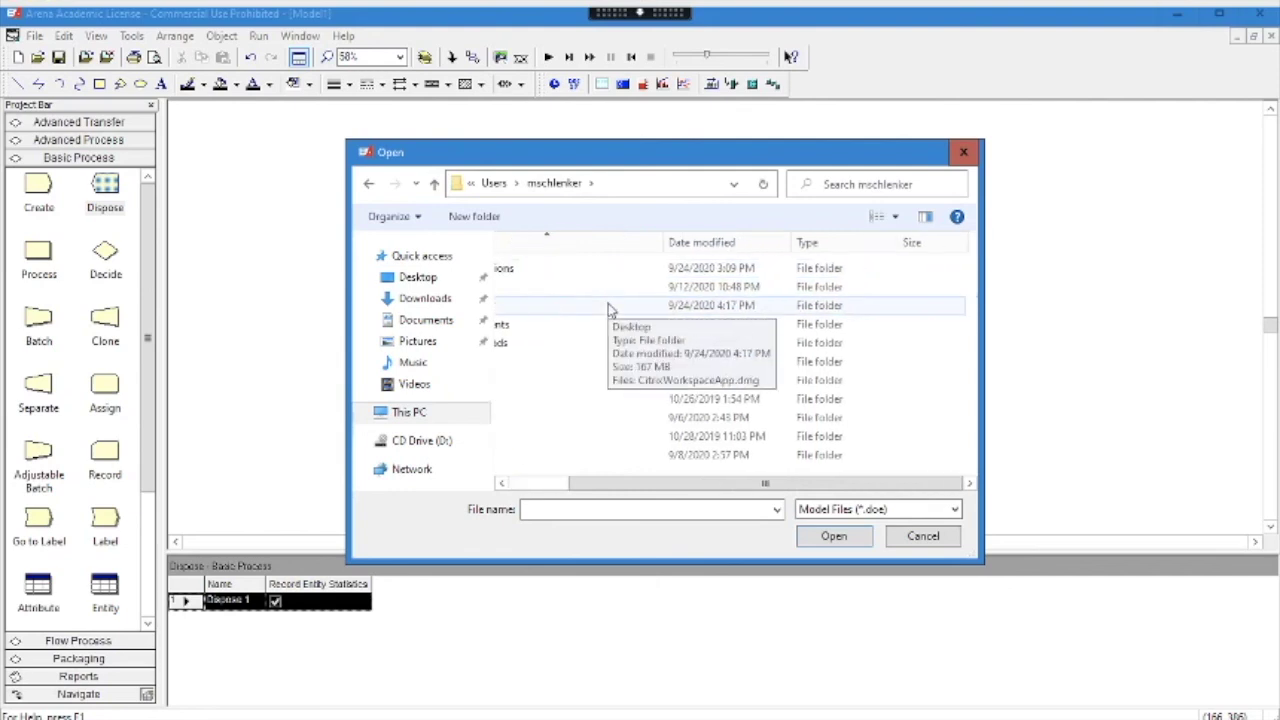
{"action": "left_click", "coordinate": [924, 538]}
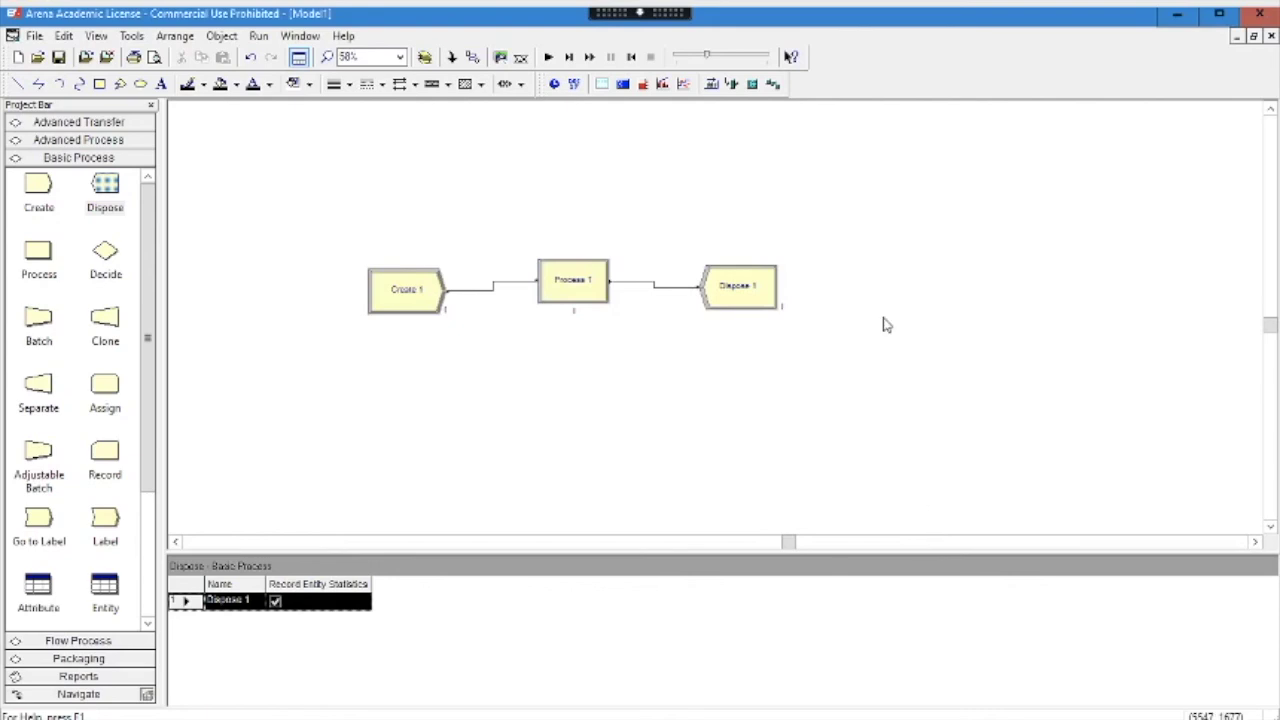